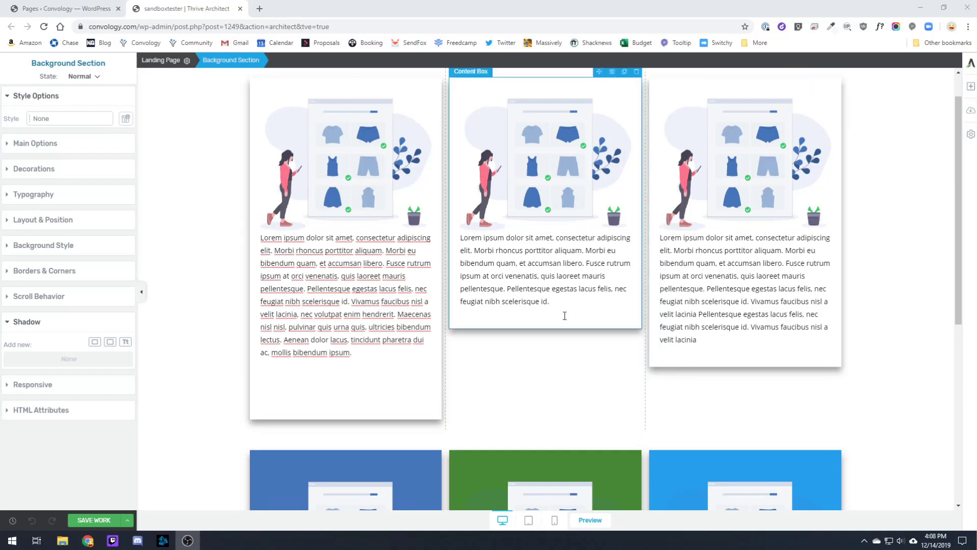
# Add and then remove an empty paragraph below the middle card's text
pyautogui.click(527, 298)
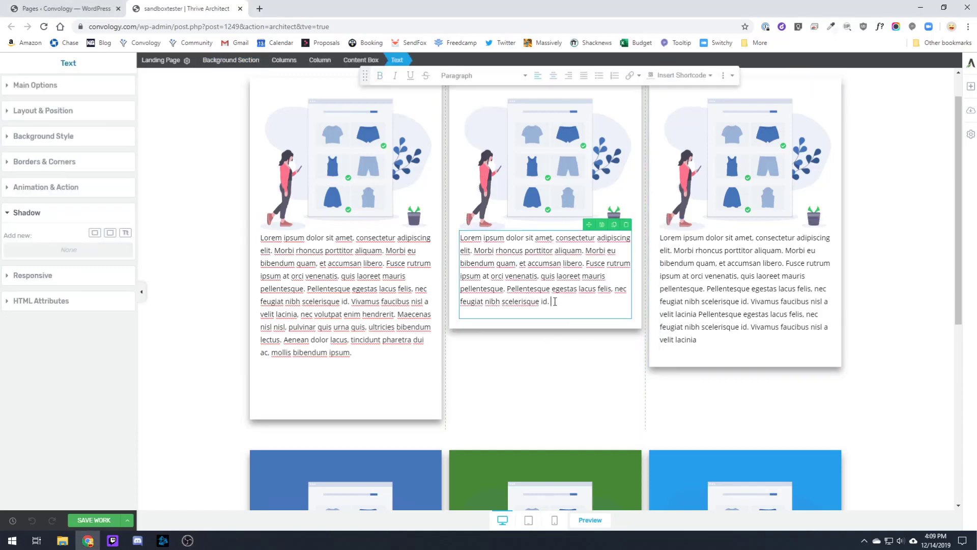
pyautogui.press('Return')
pyautogui.press('Return')
pyautogui.press('Return')
pyautogui.press('Return')
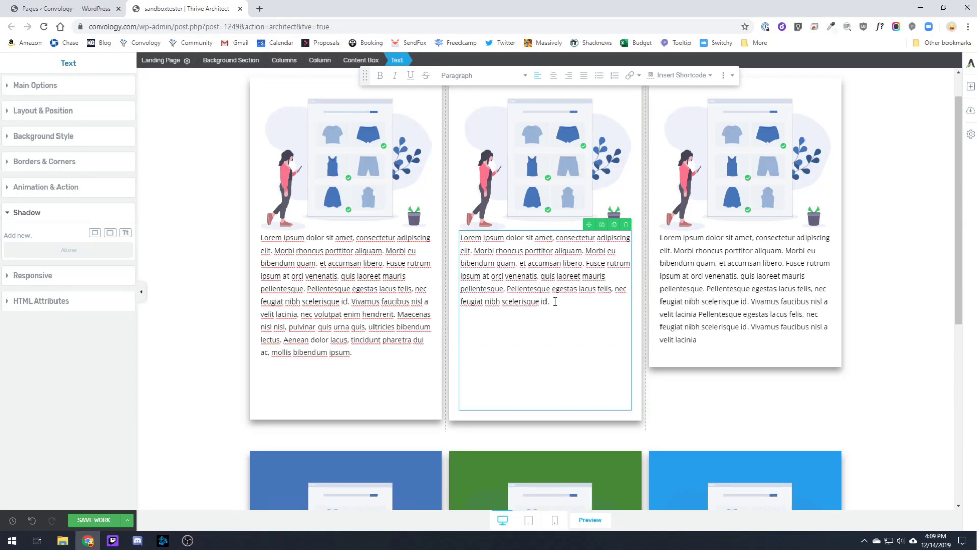
pyautogui.press('BackSpace')
pyautogui.press('BackSpace')
pyautogui.press('BackSpace')
pyautogui.press('BackSpace')
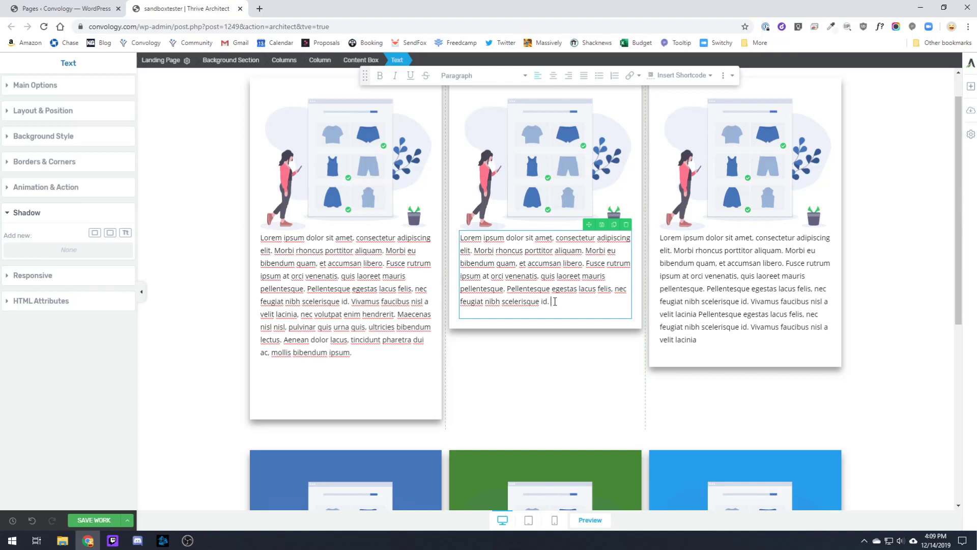
pyautogui.click(219, 290)
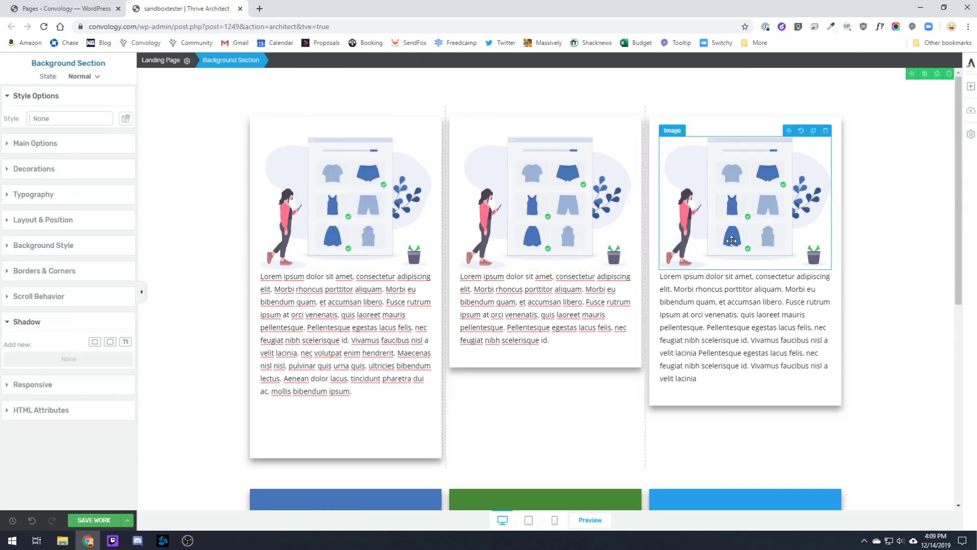
# Select elements inside the middle card up to its whole content box, then deselect
pyautogui.click(505, 190)
pyautogui.click(504, 285)
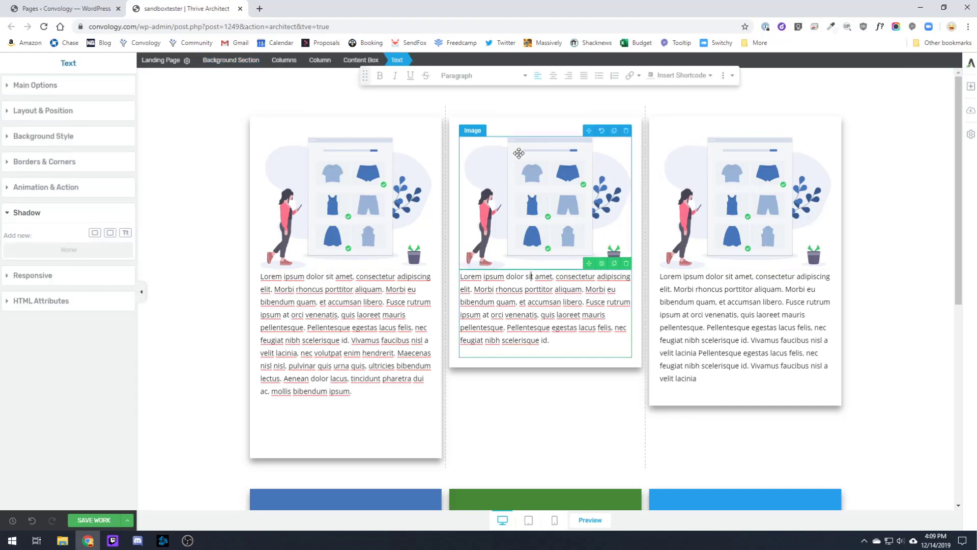
pyautogui.click(500, 125)
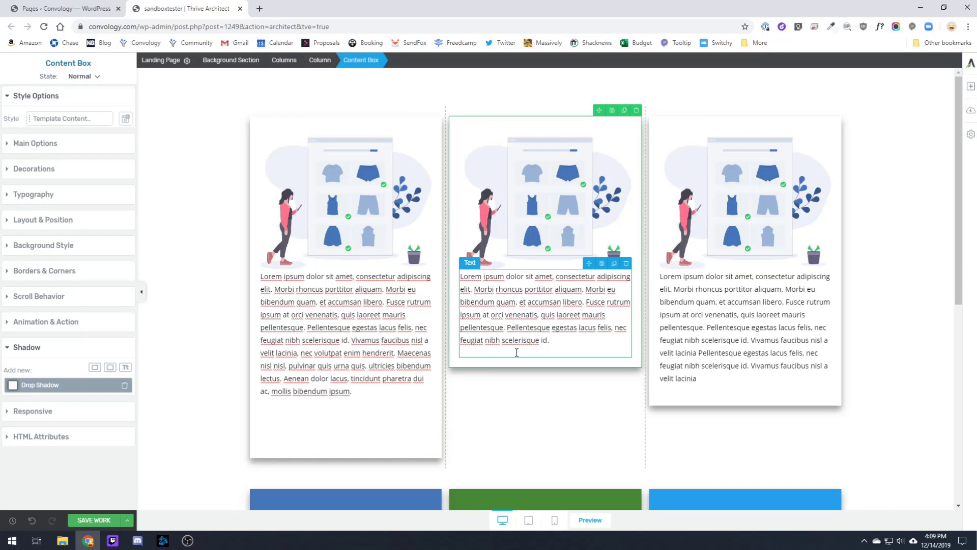
pyautogui.click(214, 375)
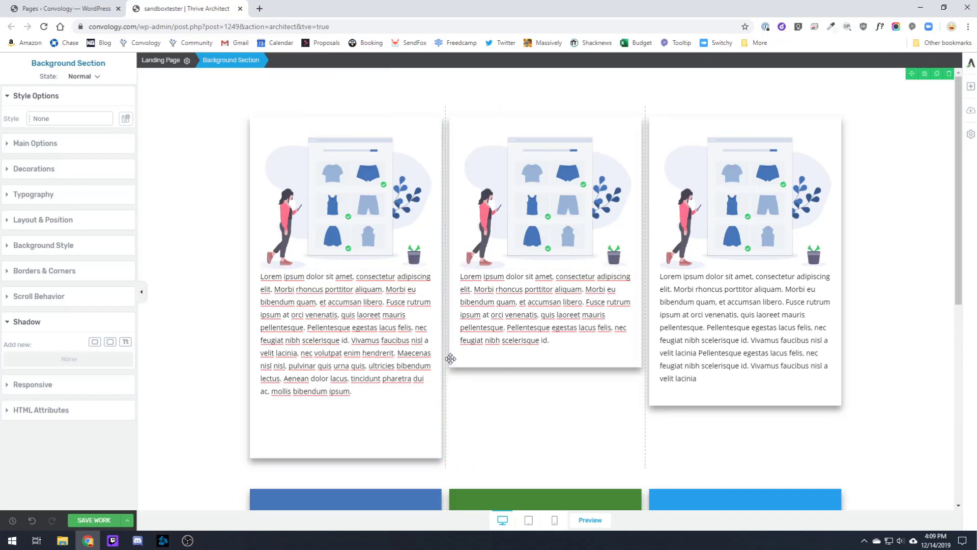
# Clear the left card's fixed height to auto and give it a 550 px minimum height
pyautogui.click(411, 424)
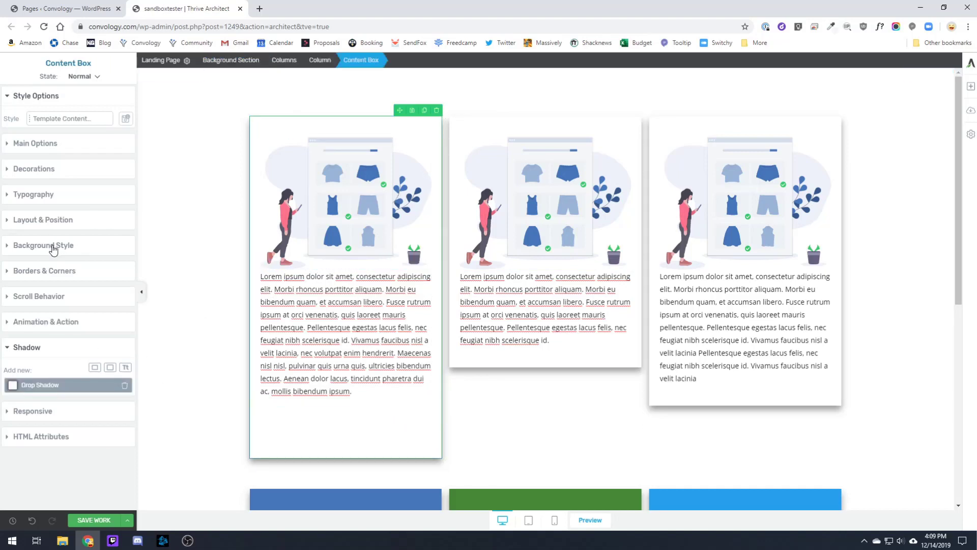
pyautogui.click(55, 224)
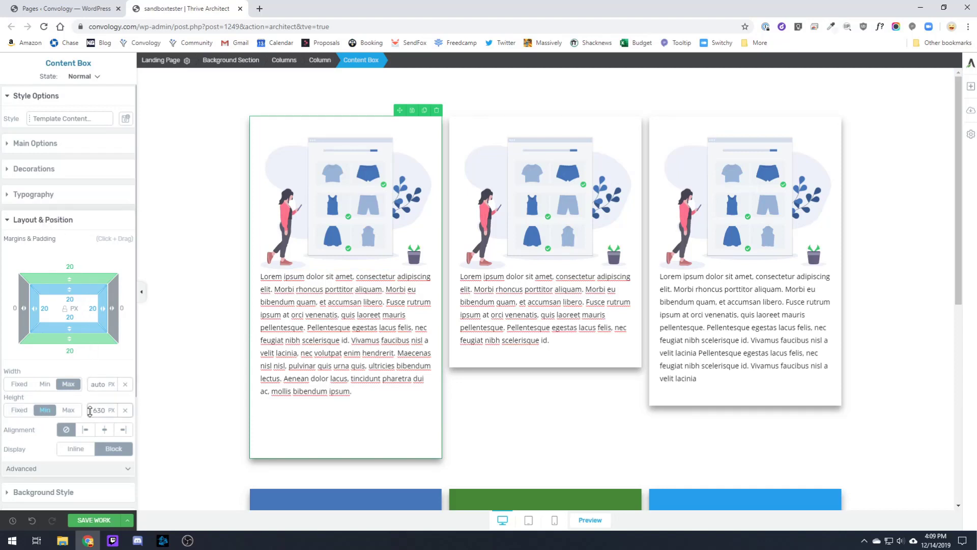
pyautogui.click(124, 410)
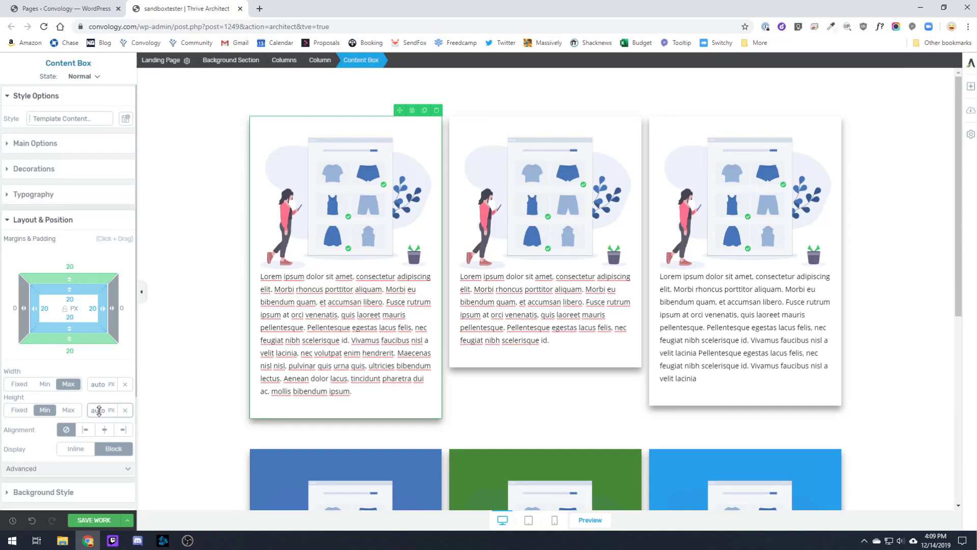
pyautogui.moveTo(100, 410); pyautogui.dragTo(107, 413)
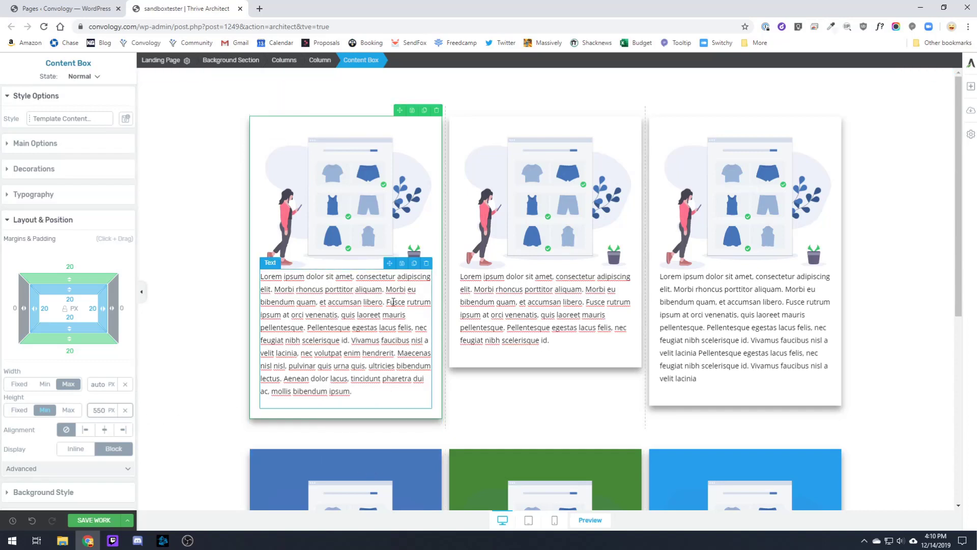
# Set the middle and right cards' heights to 550 as well
pyautogui.click(456, 360)
pyautogui.click(104, 409)
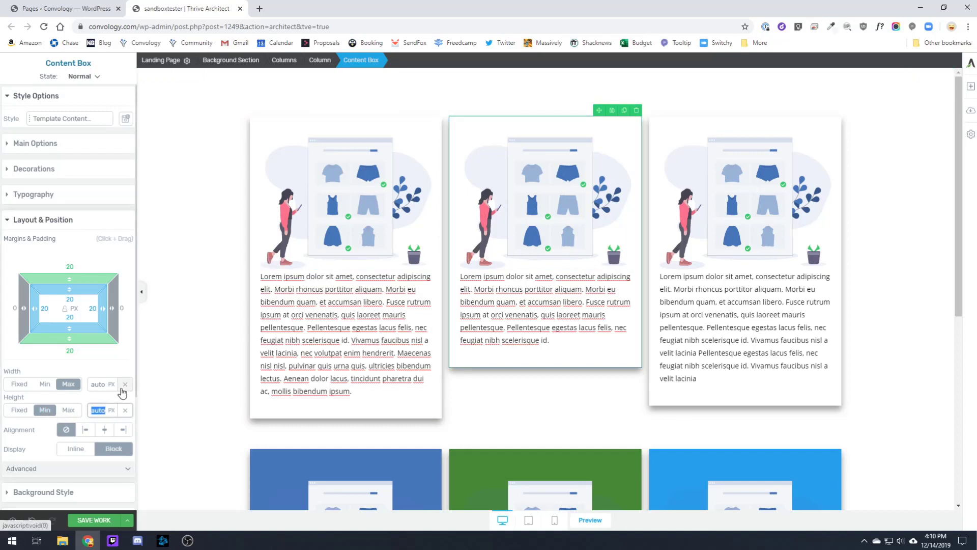
pyautogui.write('550')
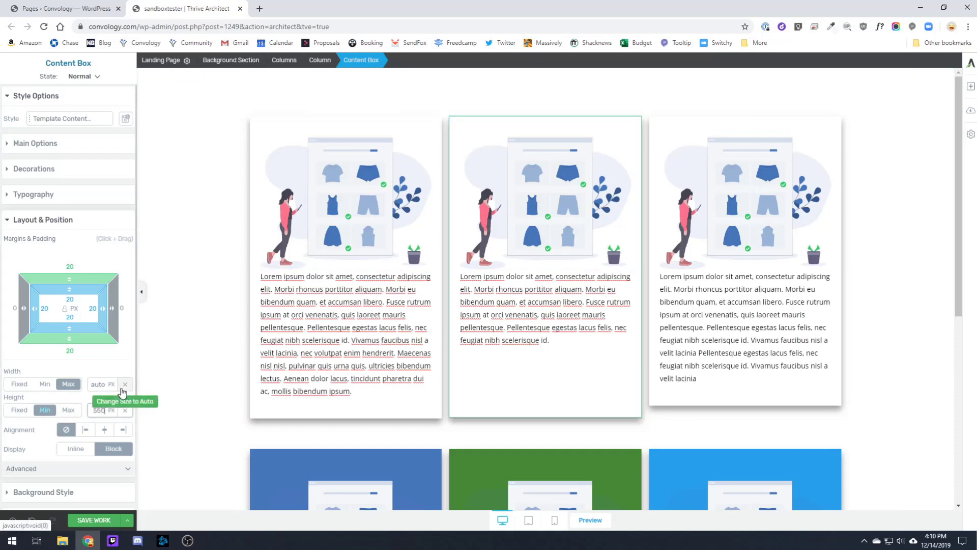
pyautogui.click(659, 396)
pyautogui.click(101, 410)
pyautogui.write('5')
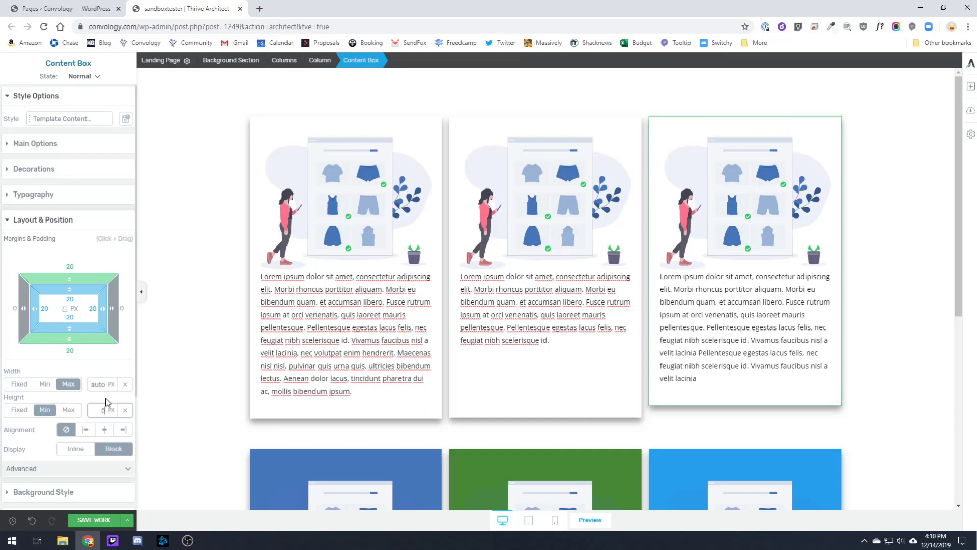
pyautogui.write('50')
pyautogui.click(193, 366)
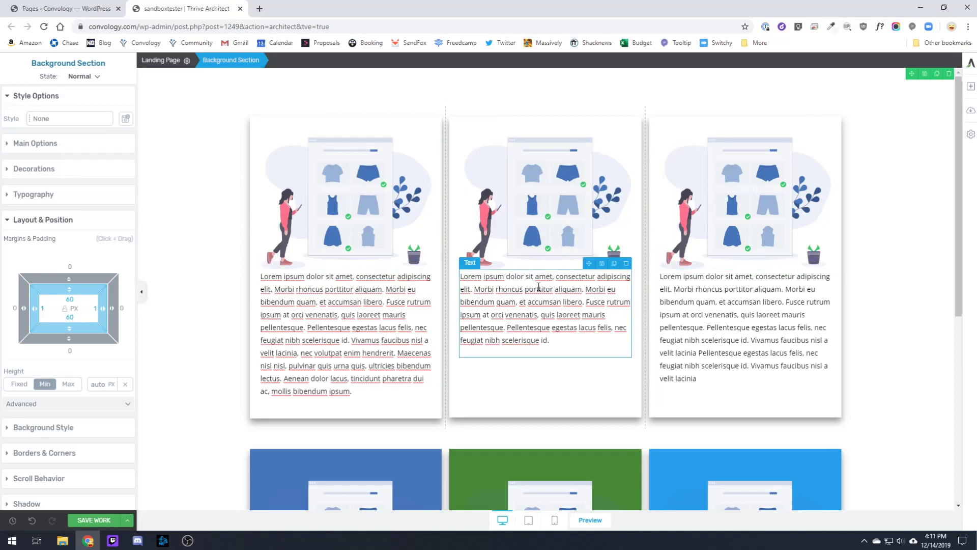
# Shrink the middle card's image to about 282 px and centre it horizontally
pyautogui.click(527, 210)
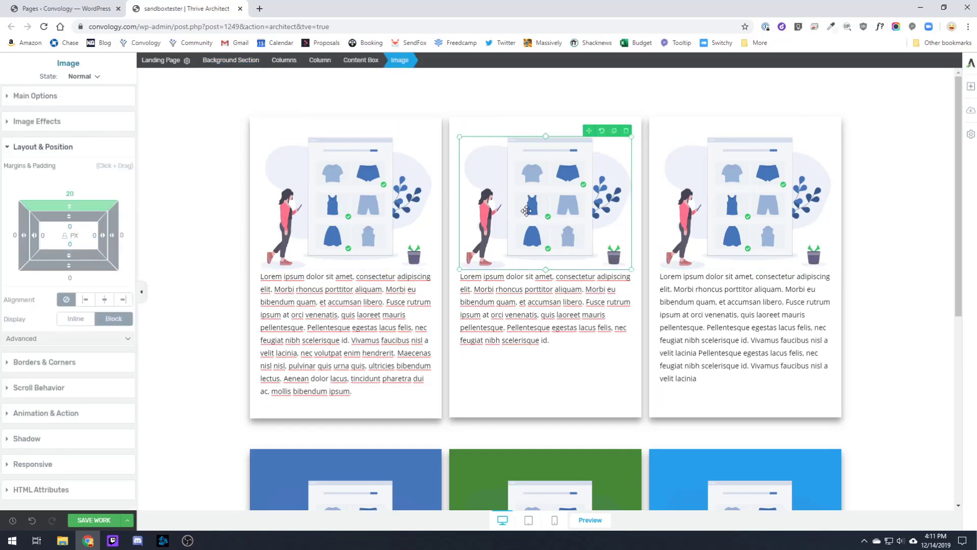
pyautogui.click(35, 95)
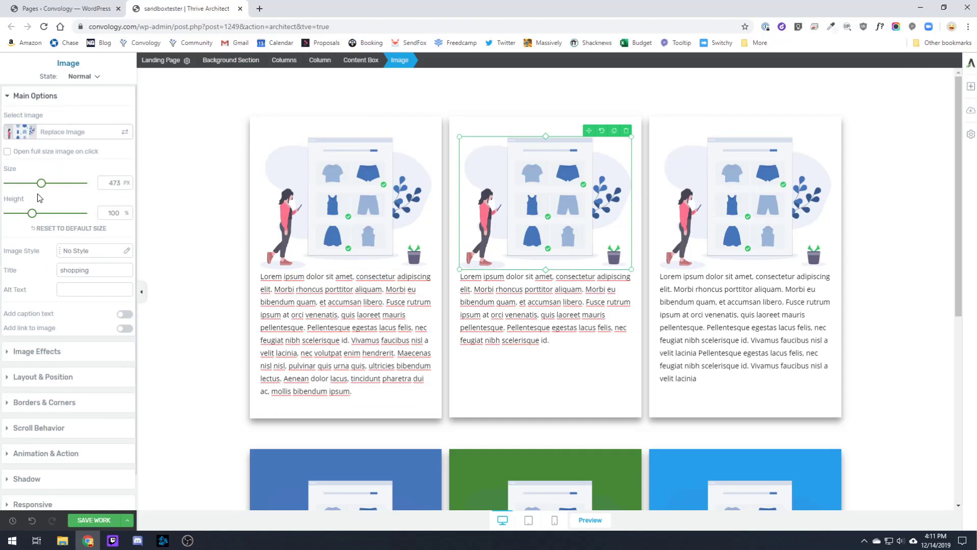
pyautogui.moveTo(41, 185); pyautogui.dragTo(28, 185)
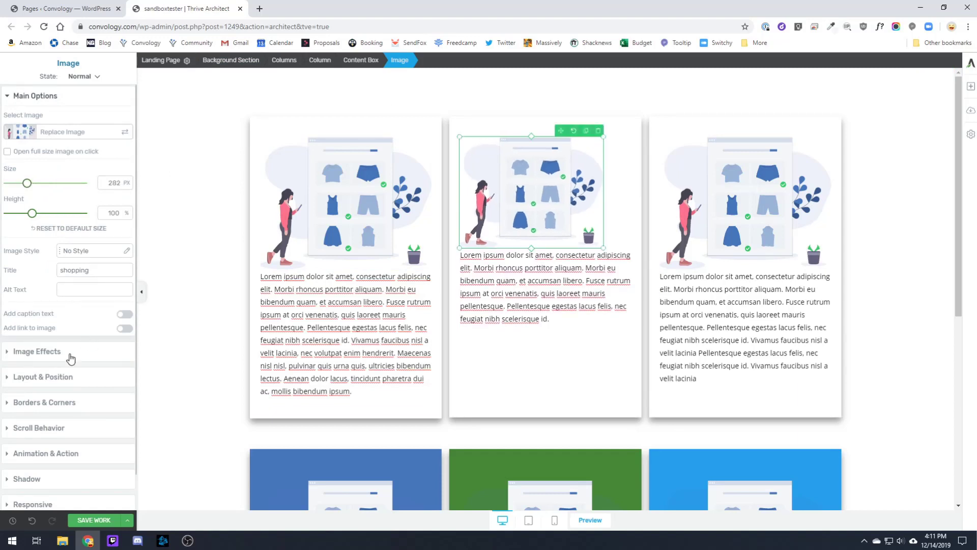
pyautogui.click(68, 377)
pyautogui.click(99, 301)
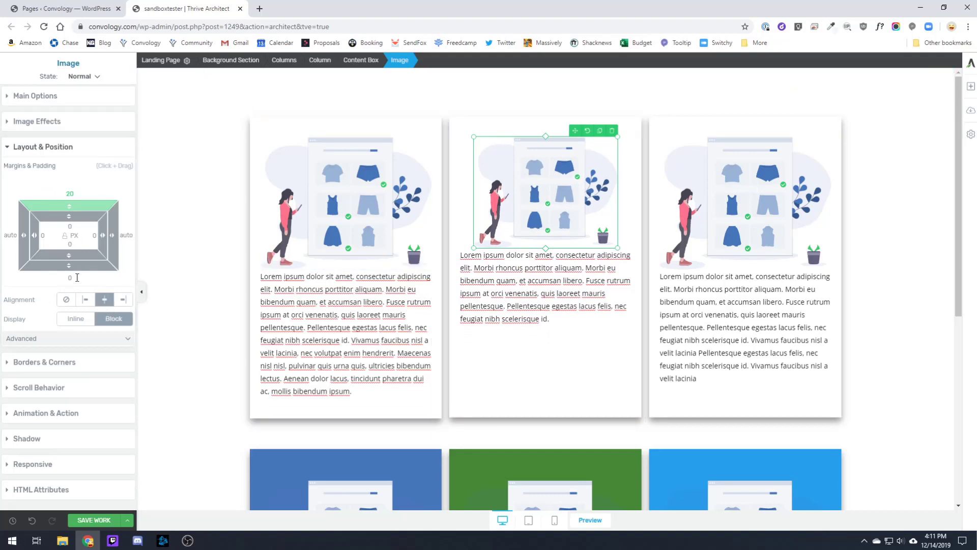
# Adjust the spacing below the middle image and fine-tune its size
pyautogui.moveTo(69, 267)
pyautogui.mouseDown()
pyautogui.moveTo(76, 305)
pyautogui.moveTo(82, 268)
pyautogui.mouseUp()
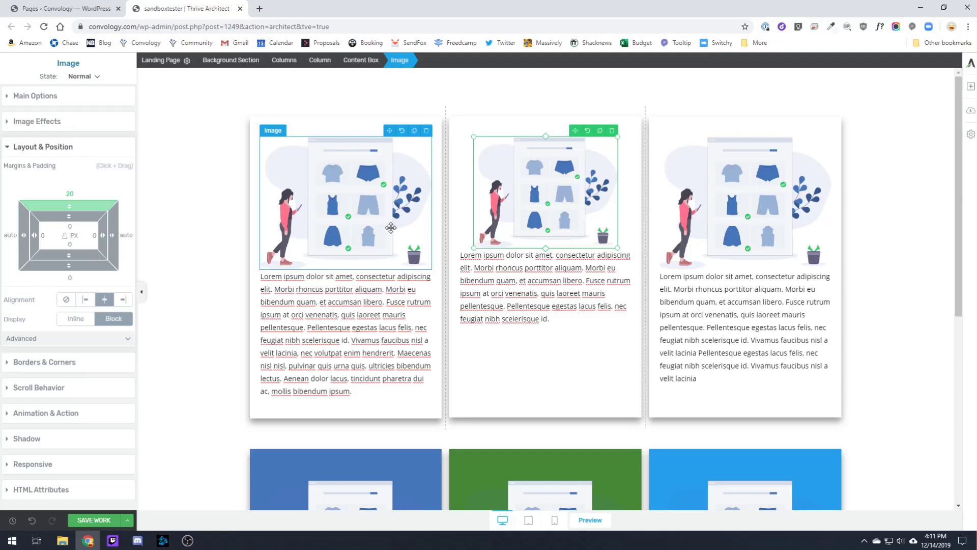
pyautogui.click(41, 99)
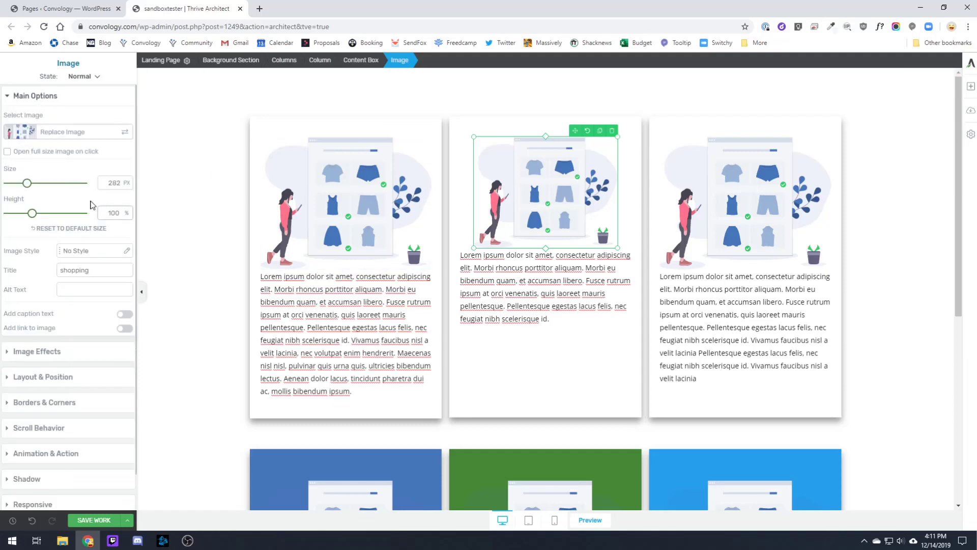
pyautogui.moveTo(28, 183); pyautogui.dragTo(32, 184)
pyautogui.click(201, 311)
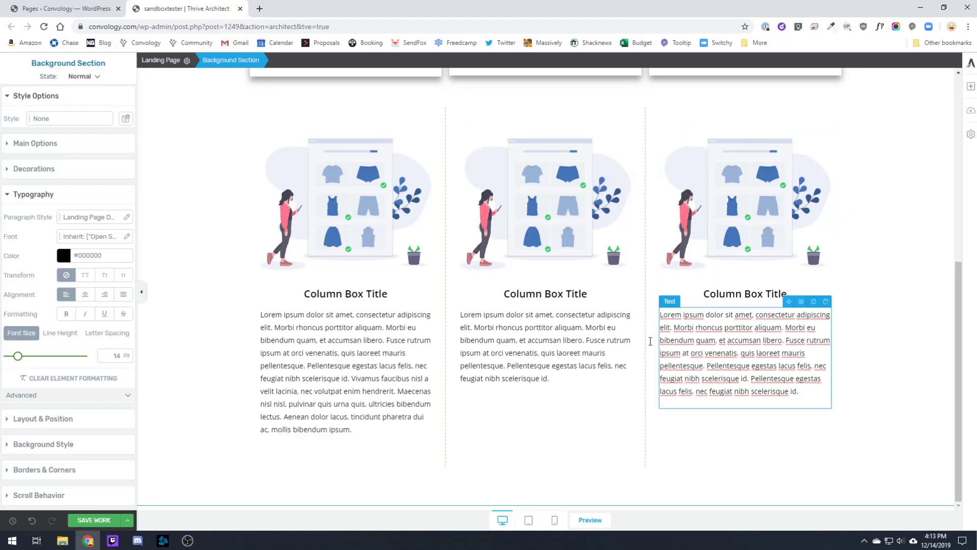
pyautogui.click(391, 182)
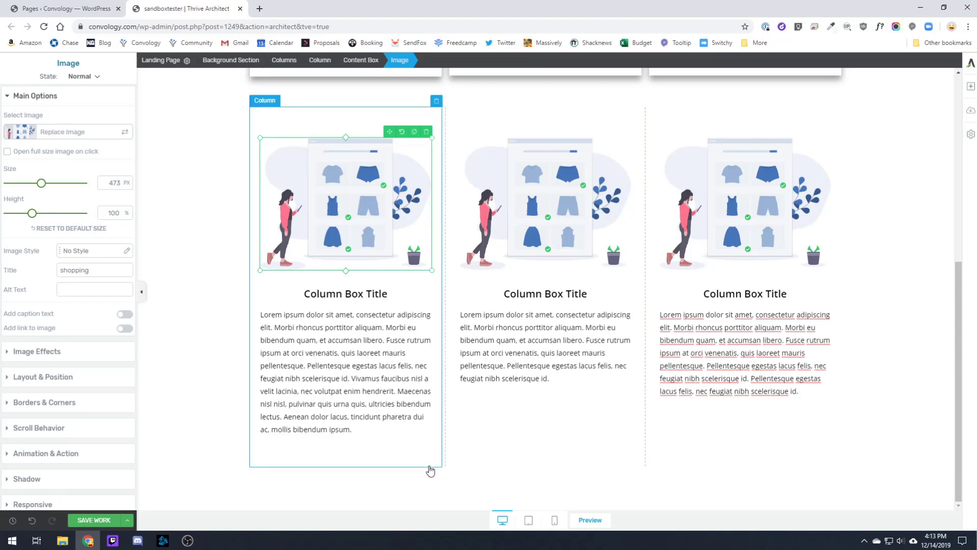
pyautogui.click(429, 467)
pyautogui.click(278, 473)
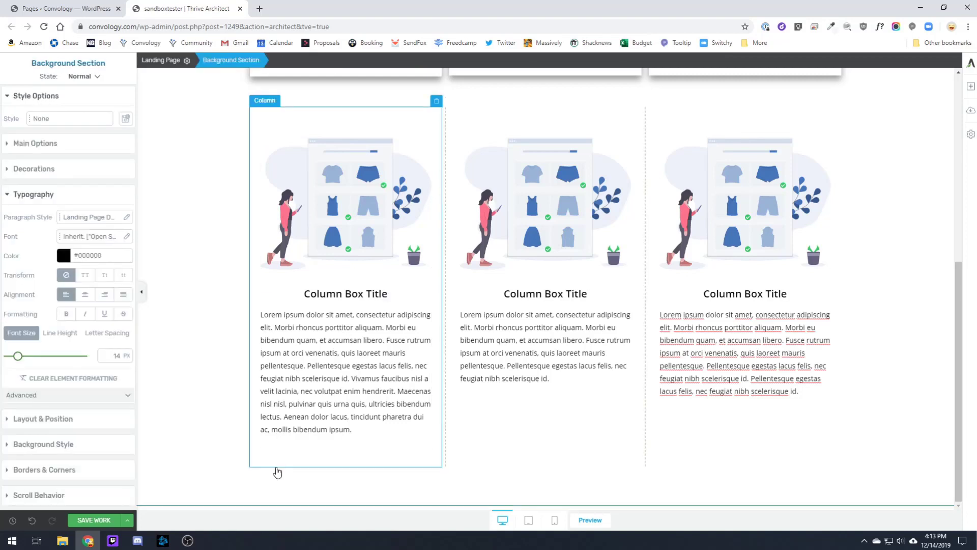
pyautogui.click(273, 466)
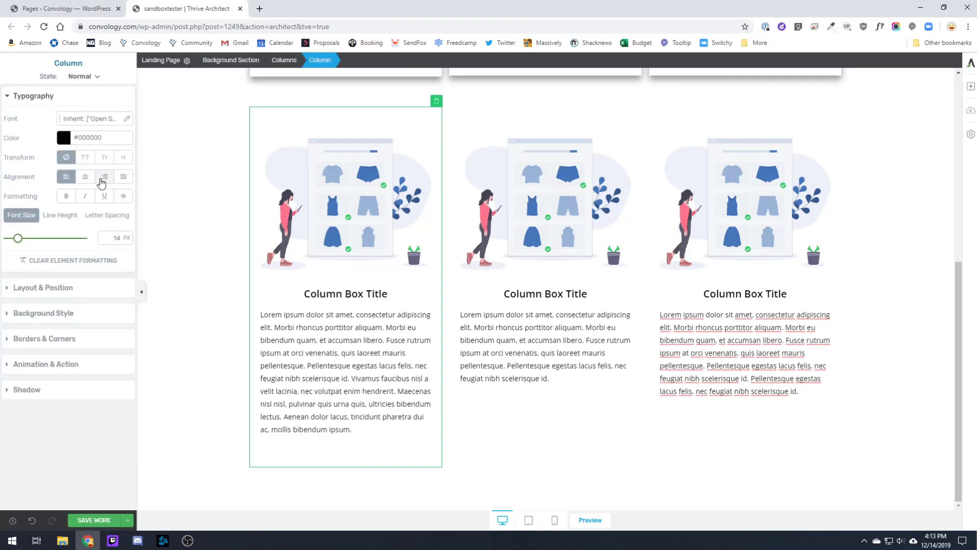
# Give the left lower-row column a Steel Blue background
pyautogui.click(35, 315)
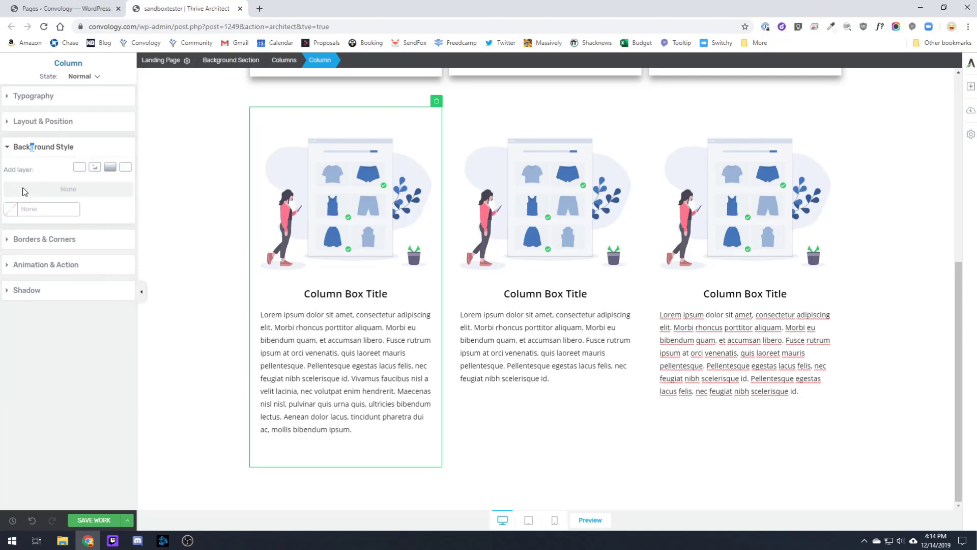
pyautogui.click(11, 209)
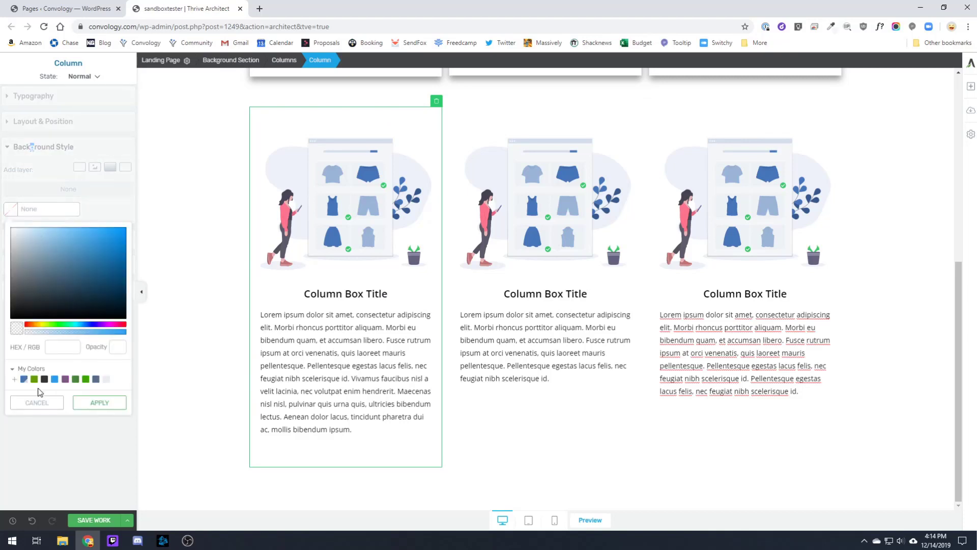
pyautogui.click(24, 379)
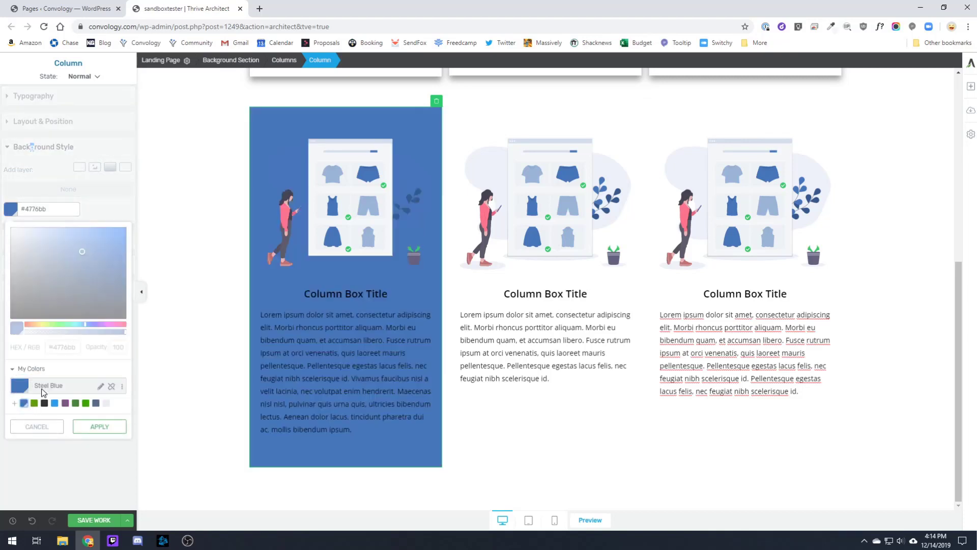
pyautogui.click(100, 426)
# Fill the middle column with green and the right column with light blue
pyautogui.click(468, 448)
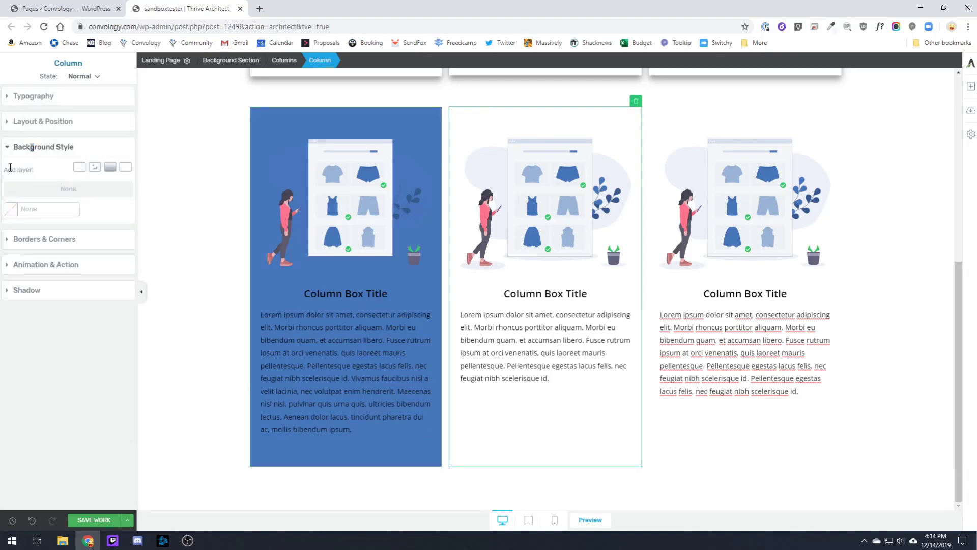
pyautogui.click(11, 209)
pyautogui.click(76, 381)
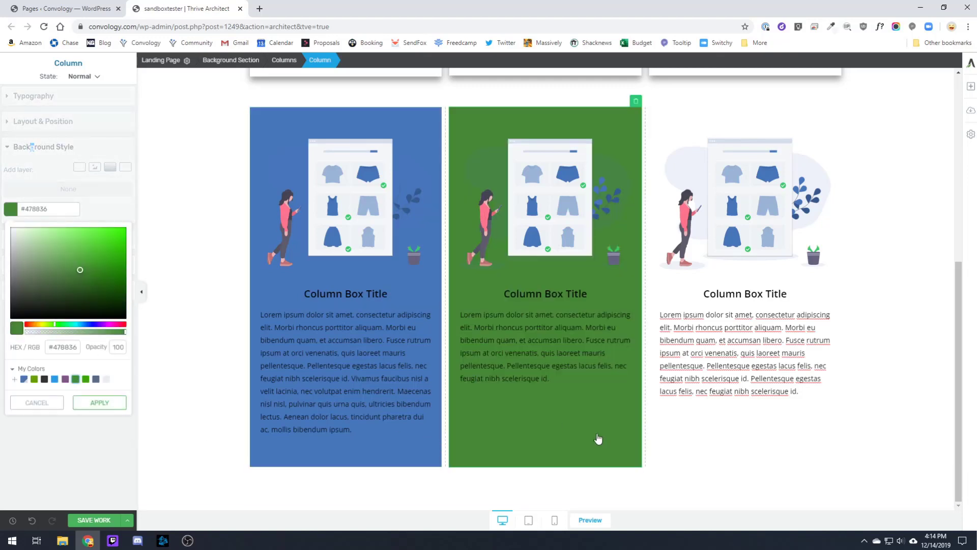
pyautogui.click(677, 446)
pyautogui.click(10, 208)
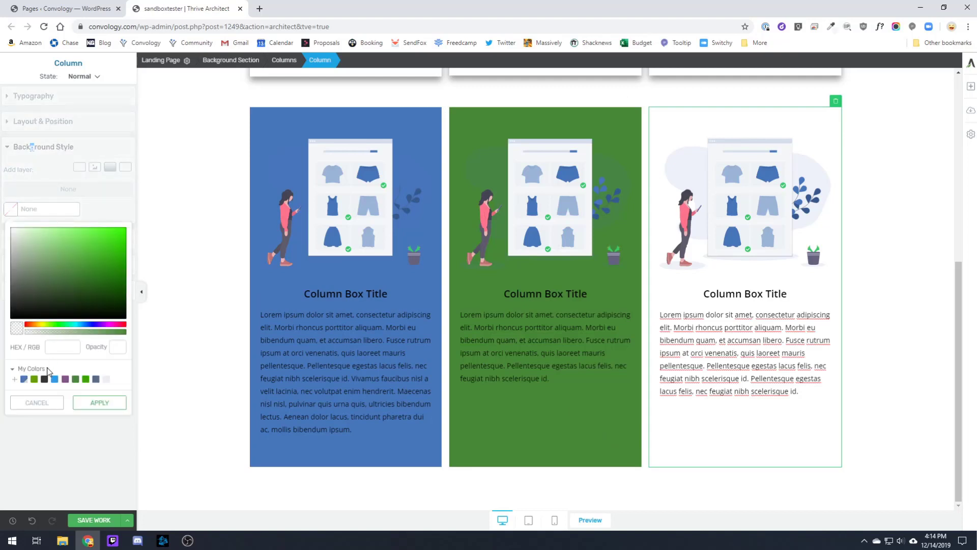
pyautogui.click(54, 380)
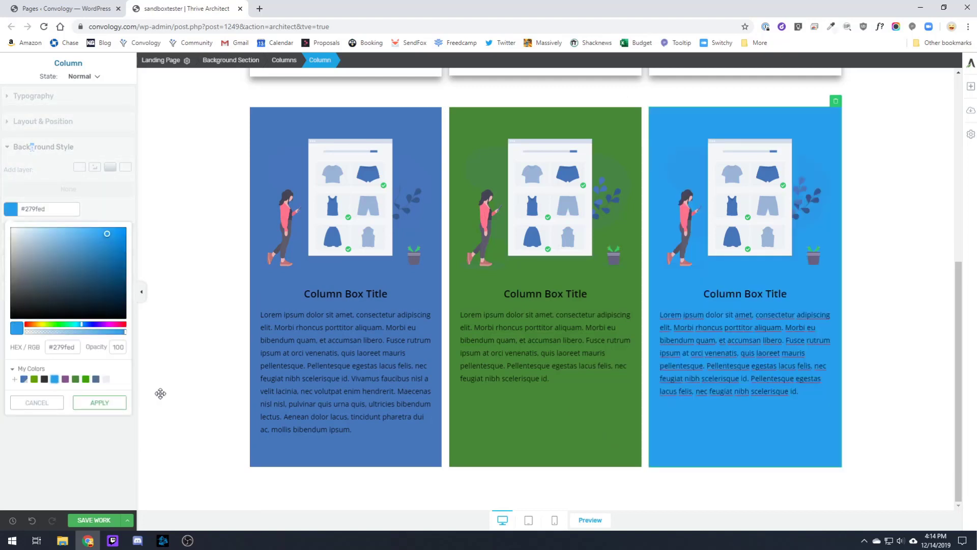
pyautogui.click(104, 403)
pyautogui.click(192, 415)
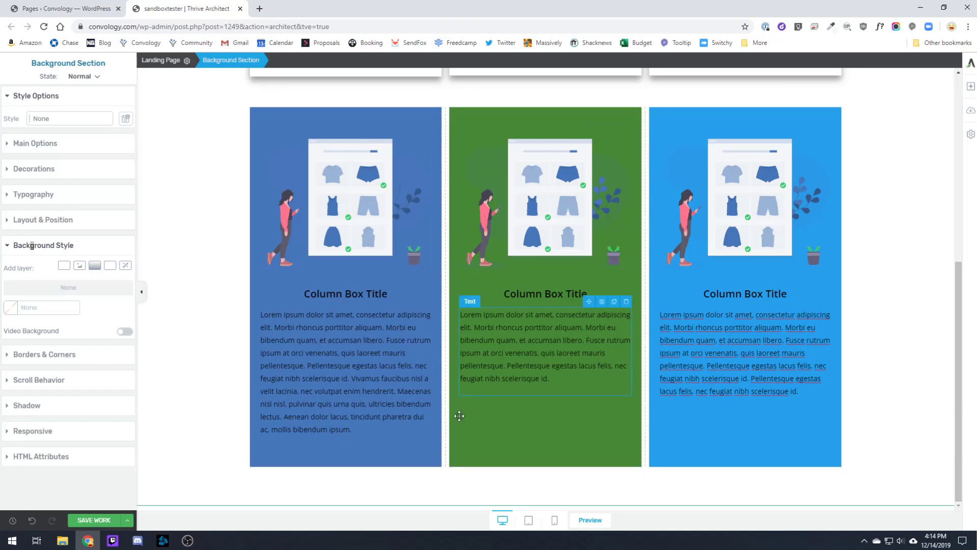
# Add drop shadows to the blue left and green middle columns
pyautogui.click(383, 465)
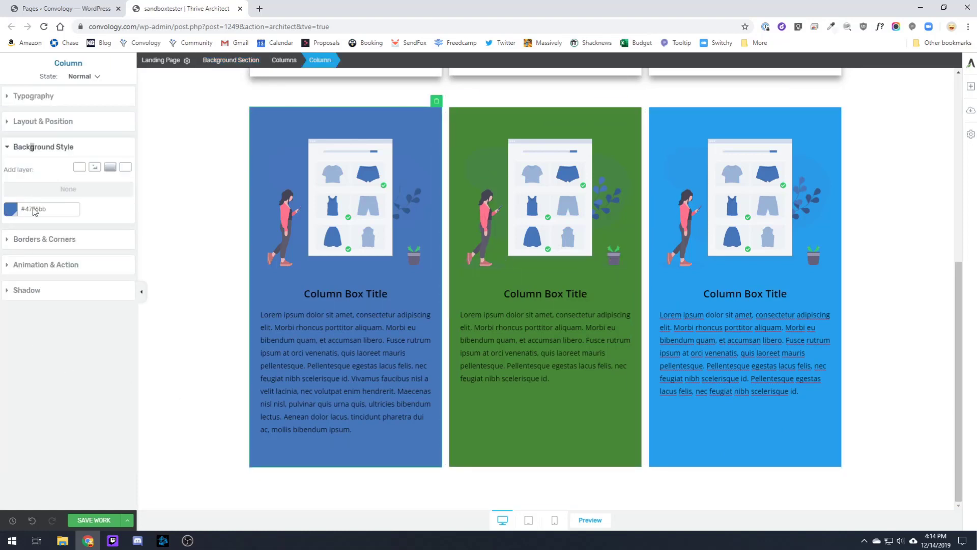
pyautogui.click(62, 296)
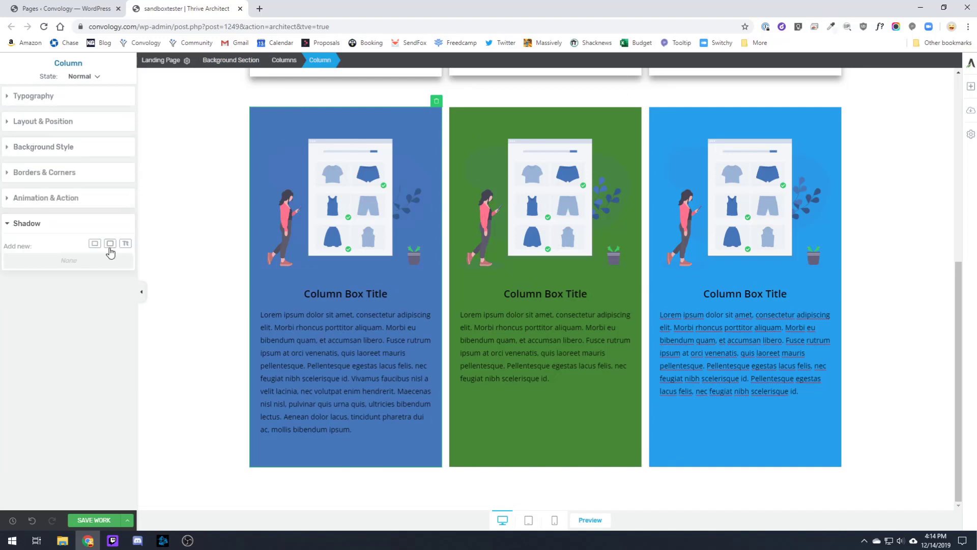
pyautogui.click(110, 243)
pyautogui.click(472, 461)
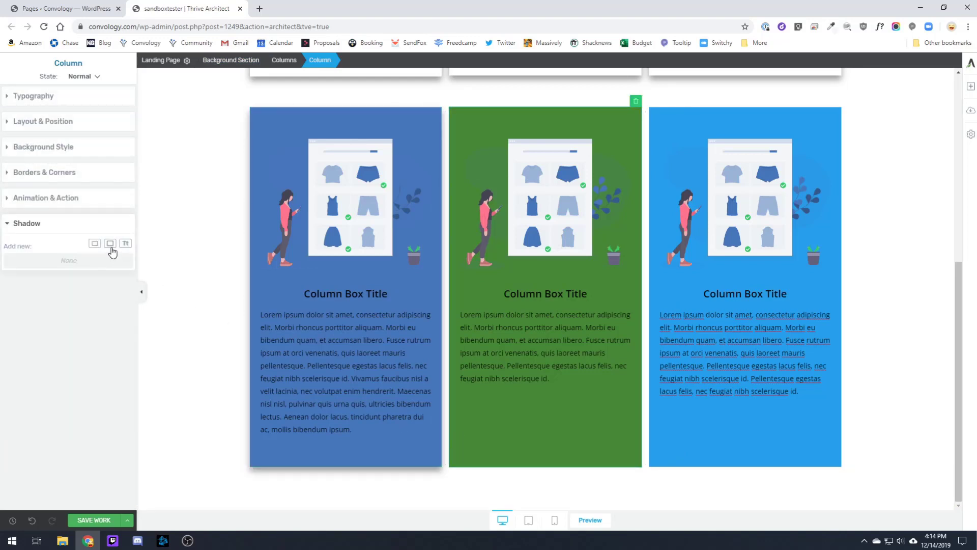
pyautogui.click(110, 243)
# Try a drop shadow on the light-blue right column, then cancel it
pyautogui.click(663, 454)
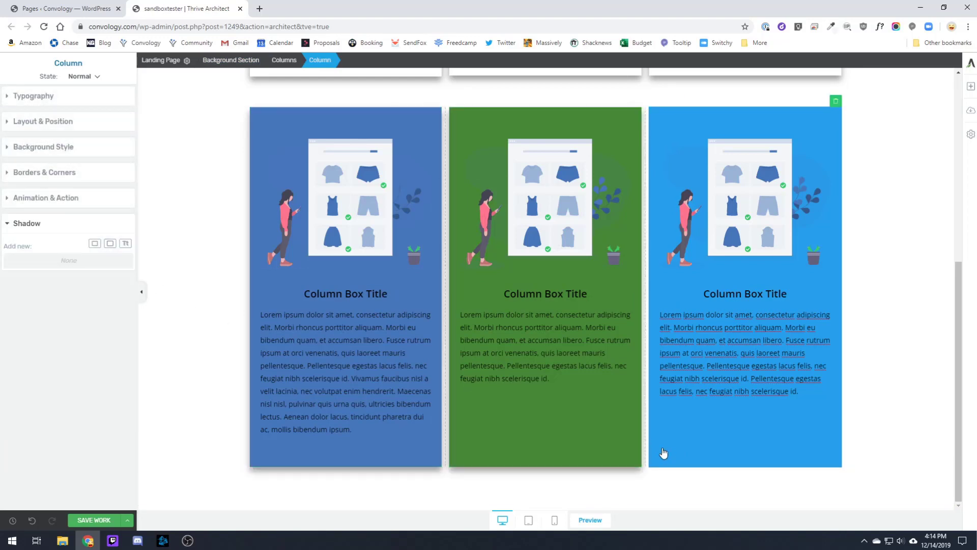
pyautogui.click(110, 243)
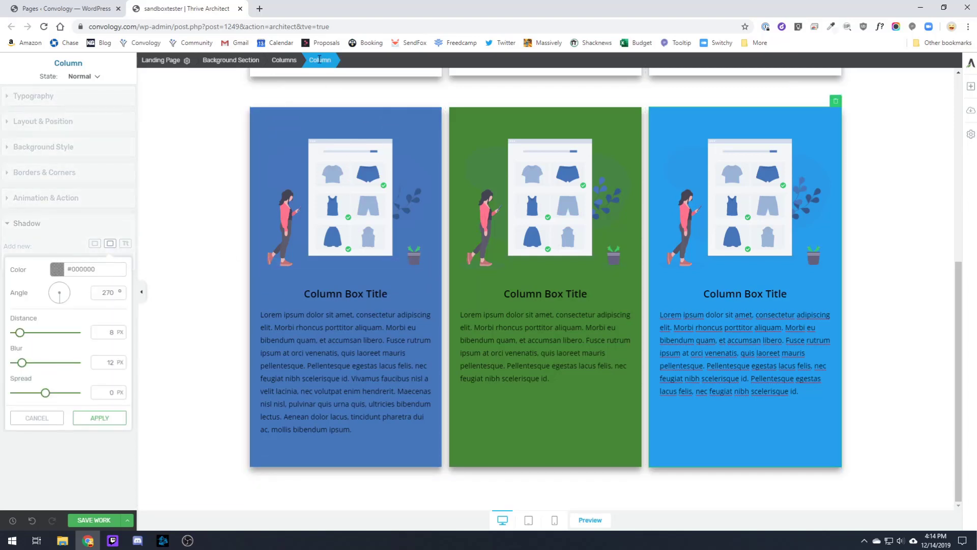
pyautogui.click(38, 422)
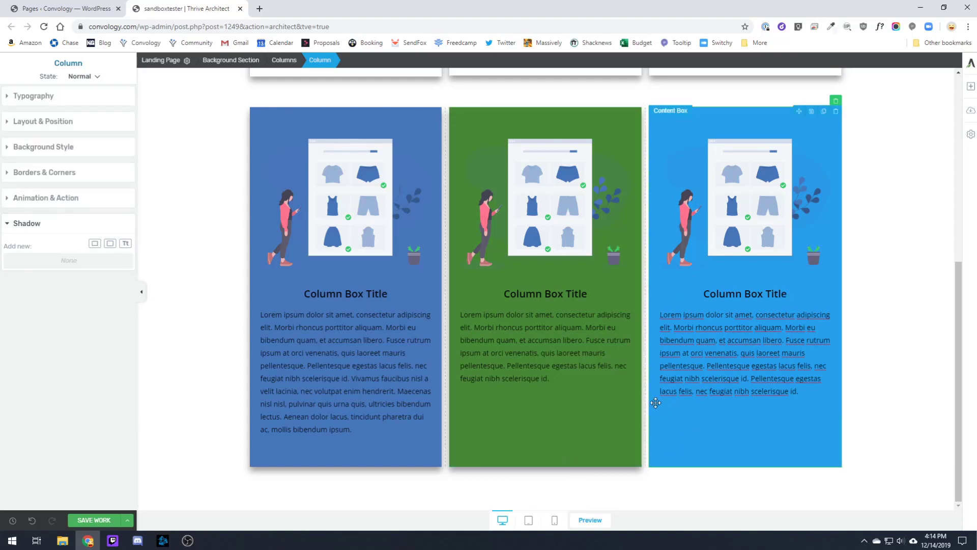
# Add a drop shadow to the right column's inner content box and check it
pyautogui.click(667, 357)
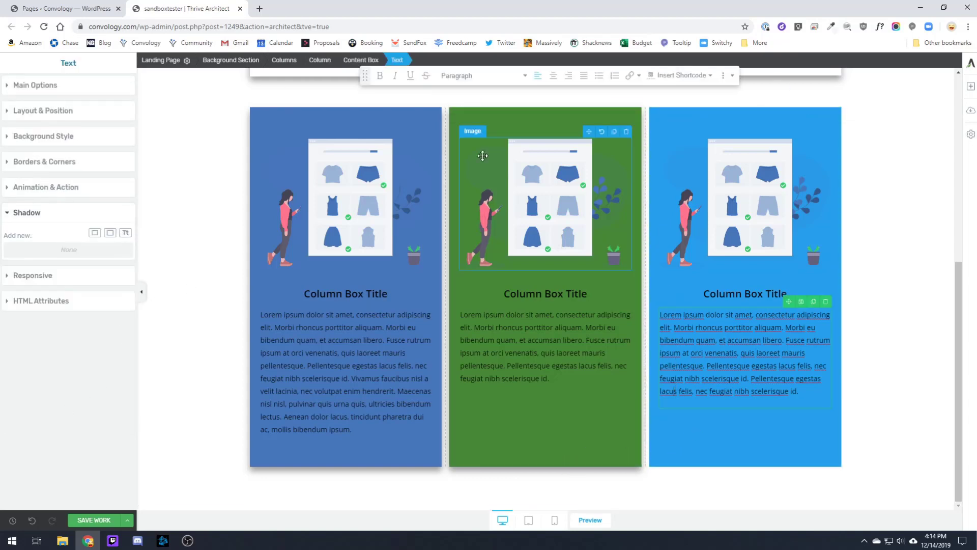
pyautogui.click(359, 60)
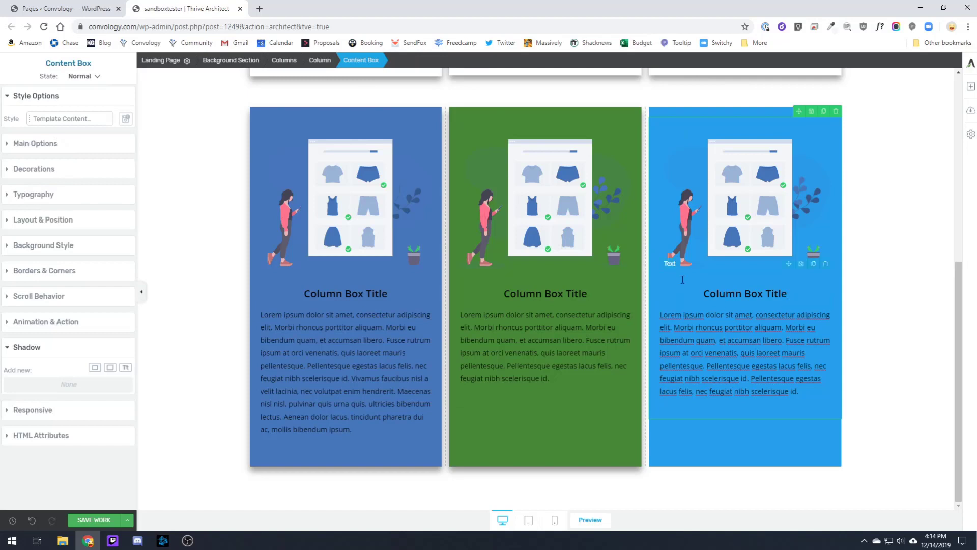
pyautogui.click(111, 371)
pyautogui.click(897, 410)
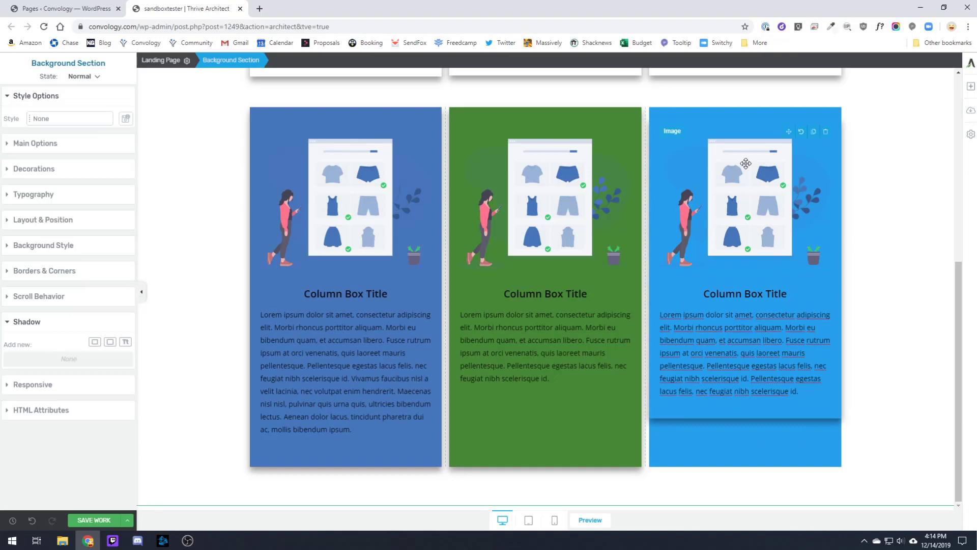
# Remove the content box's shadow and apply the drop shadow to the whole right column
pyautogui.click(654, 411)
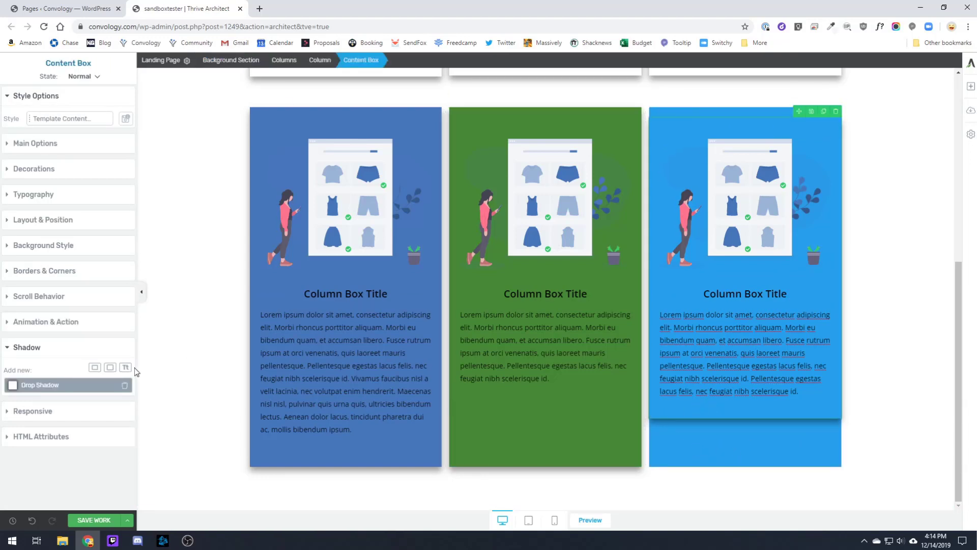
pyautogui.click(115, 386)
pyautogui.click(124, 325)
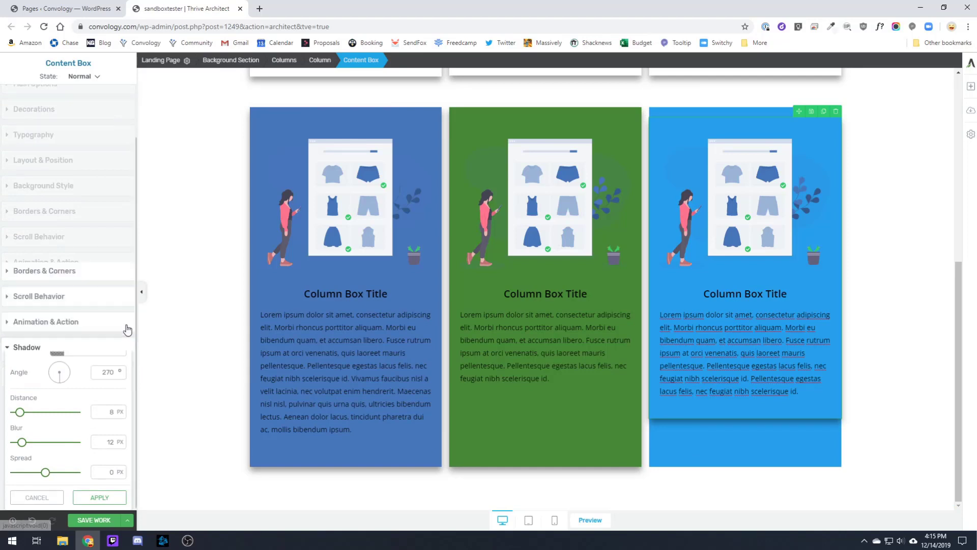
pyautogui.click(687, 448)
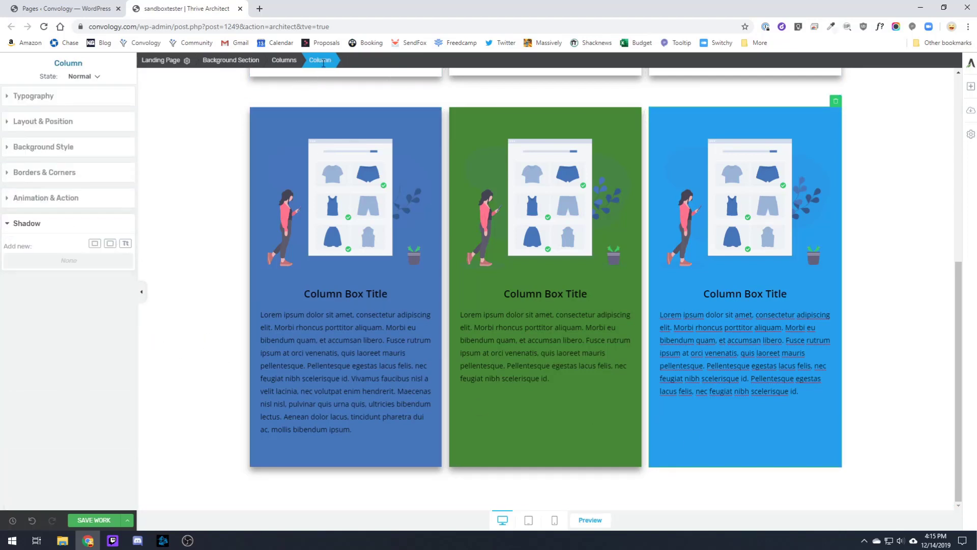
pyautogui.click(110, 243)
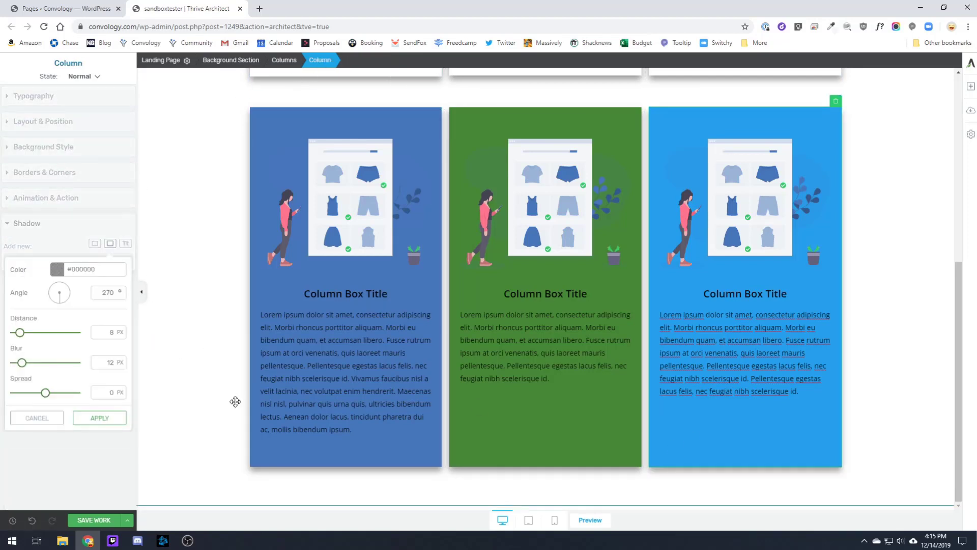
pyautogui.click(197, 402)
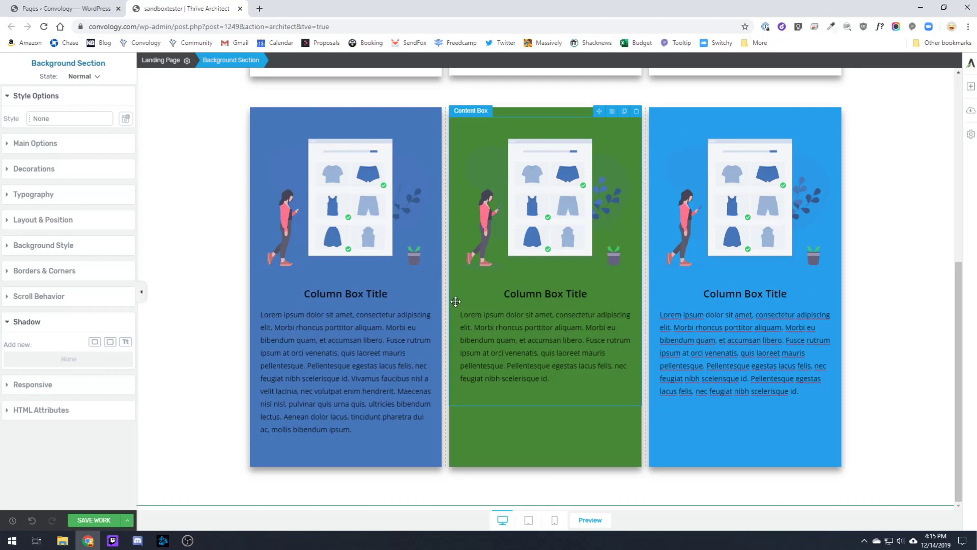
# Scroll up to show the top row of white image-and-text cards
pyautogui.scroll(6, 513, 347)
pyautogui.scroll(1, 513, 348)
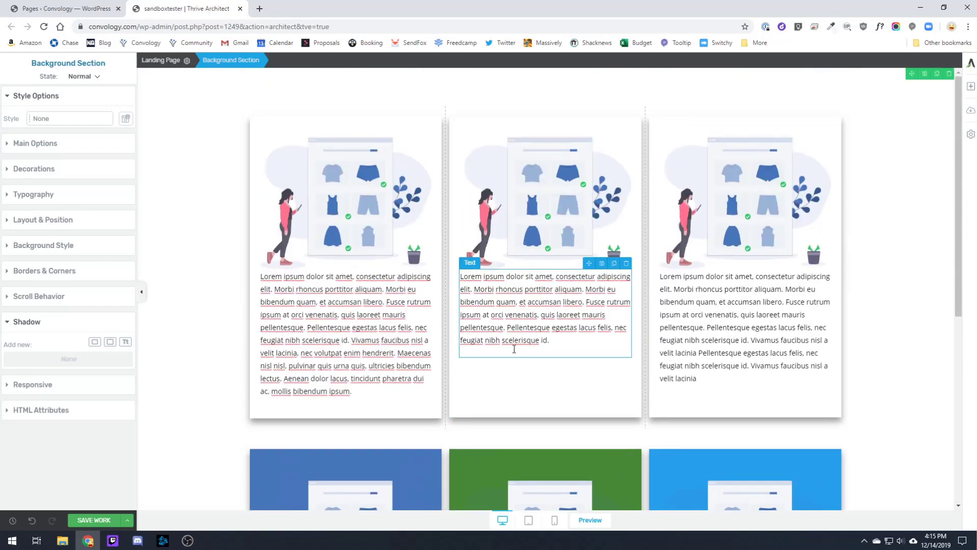